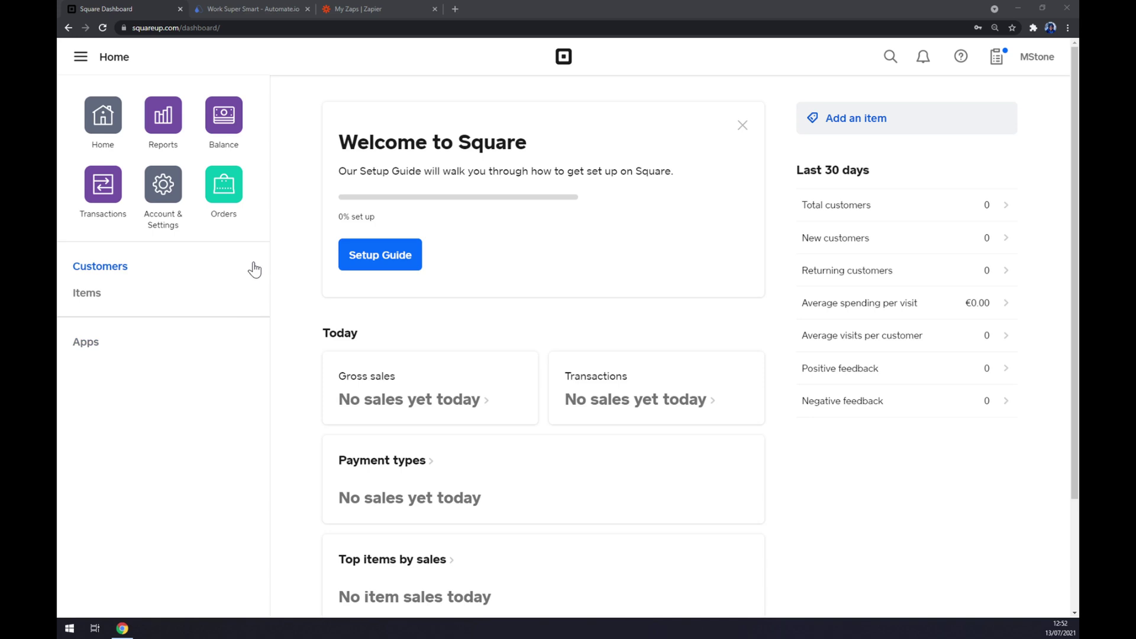
{"action": "left_click", "coordinate": [112, 347]}
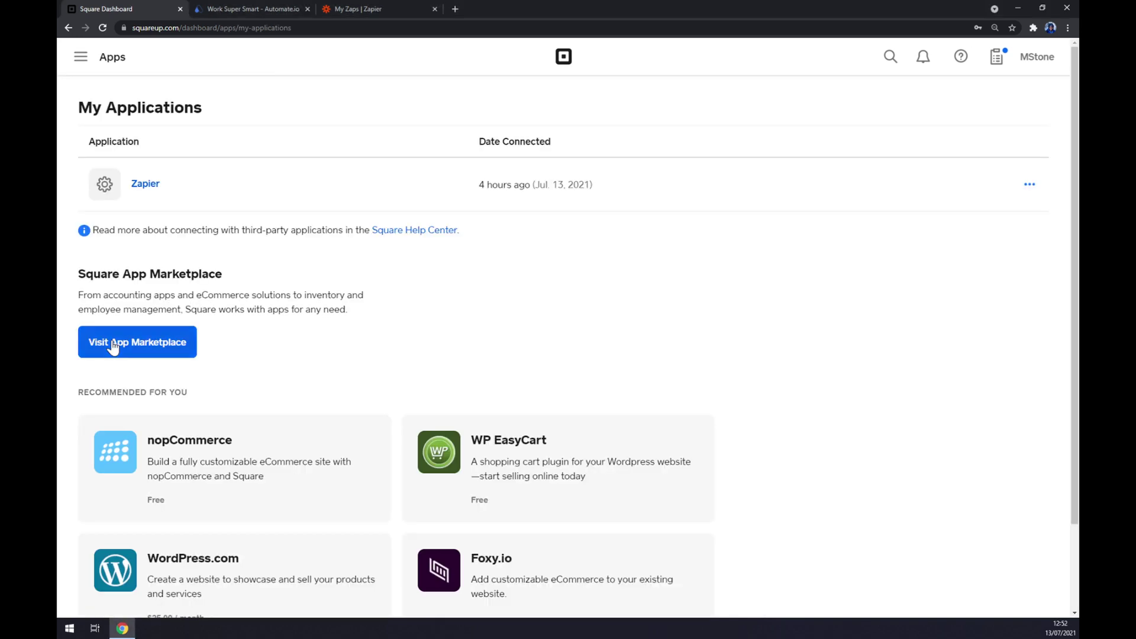
{"action": "scroll", "coordinate": [353, 355], "scroll_direction": "down", "scroll_amount": 2}
{"action": "scroll", "coordinate": [353, 355], "scroll_direction": "down", "scroll_amount": 1}
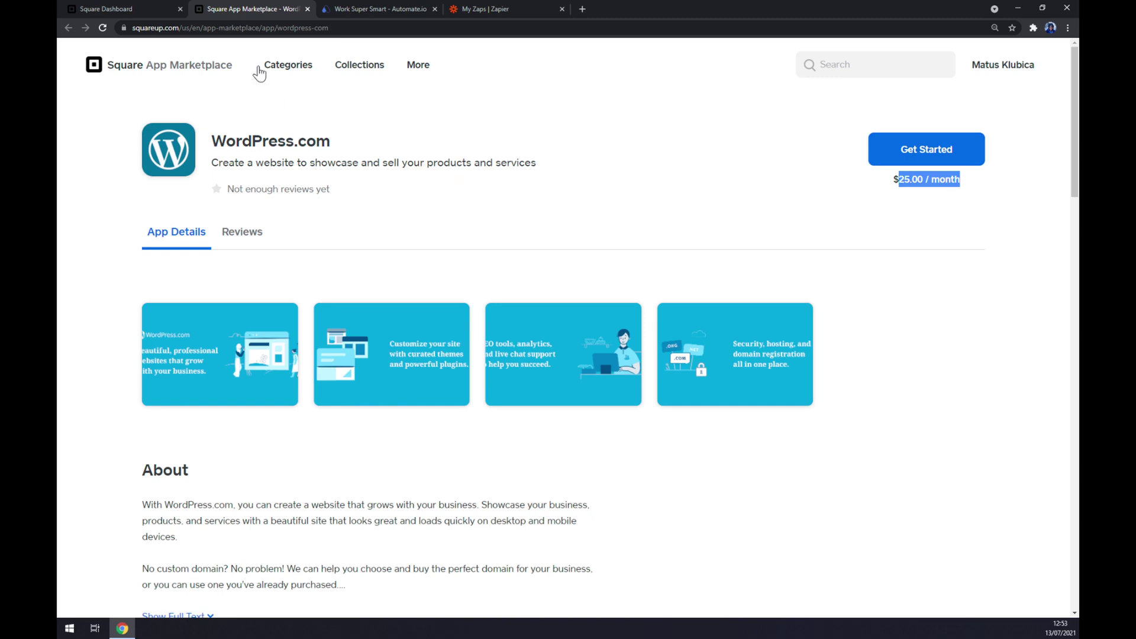
{"action": "left_click", "coordinate": [307, 9]}
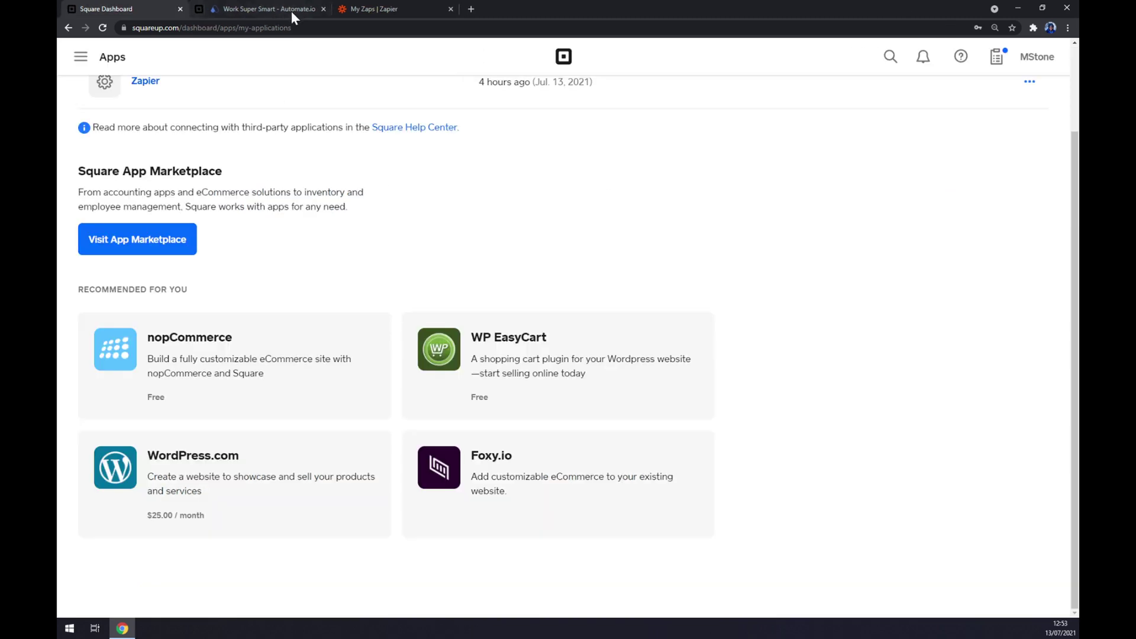
- Go to the Automate.io tab and open the full App Integrations list under Integrations > See All Categories
{"action": "left_click", "coordinate": [216, 14]}
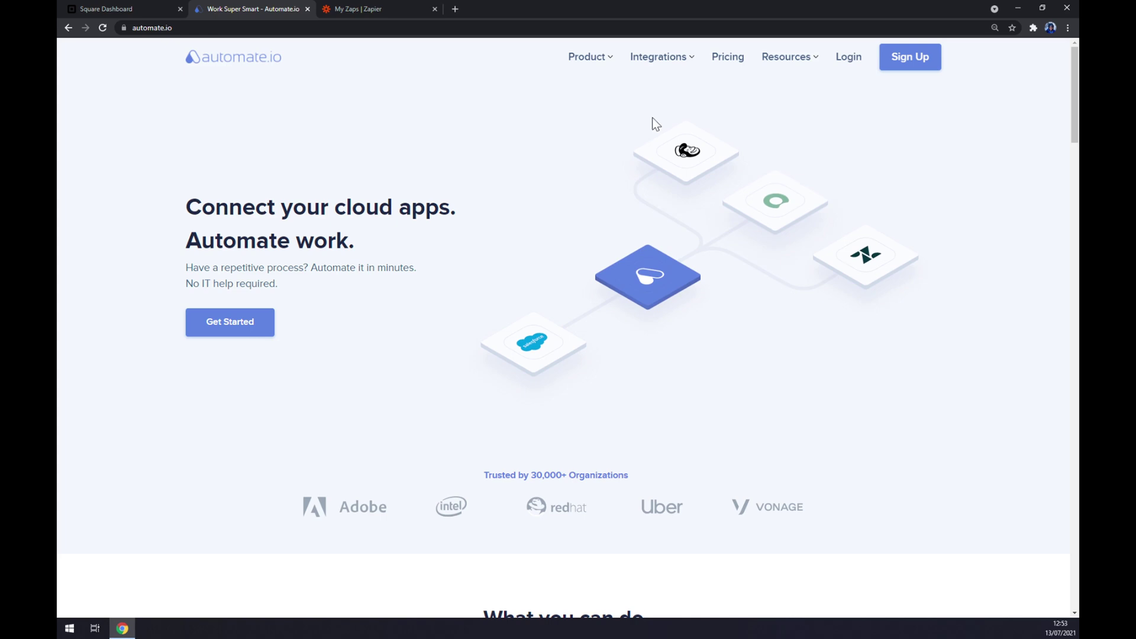
{"action": "mouse_move", "coordinate": [678, 66]}
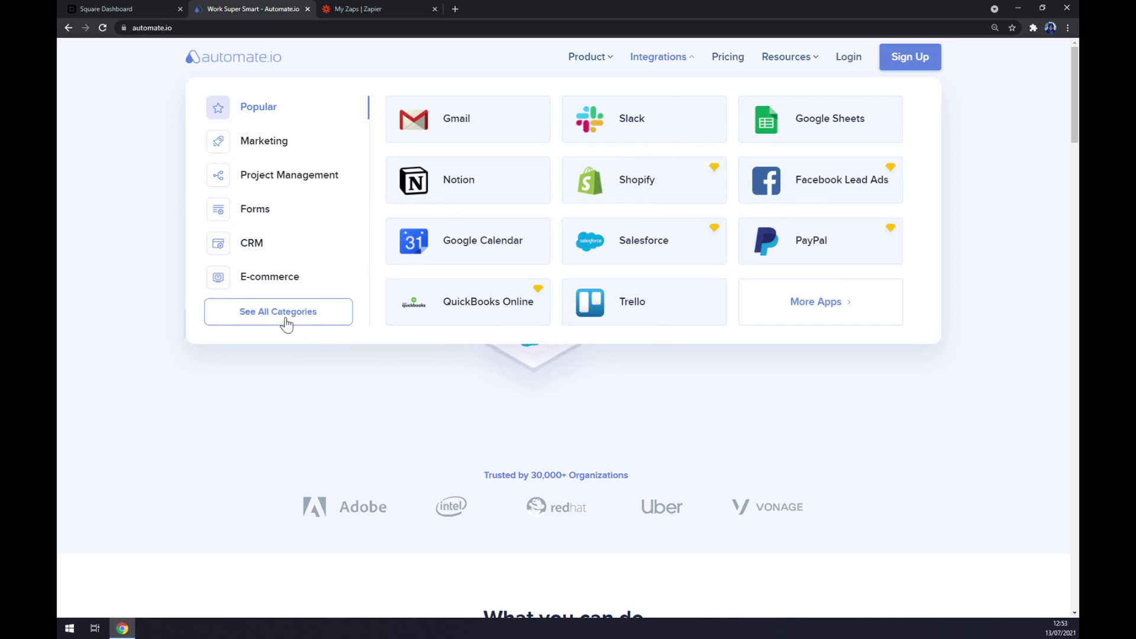
{"action": "left_click", "coordinate": [322, 317]}
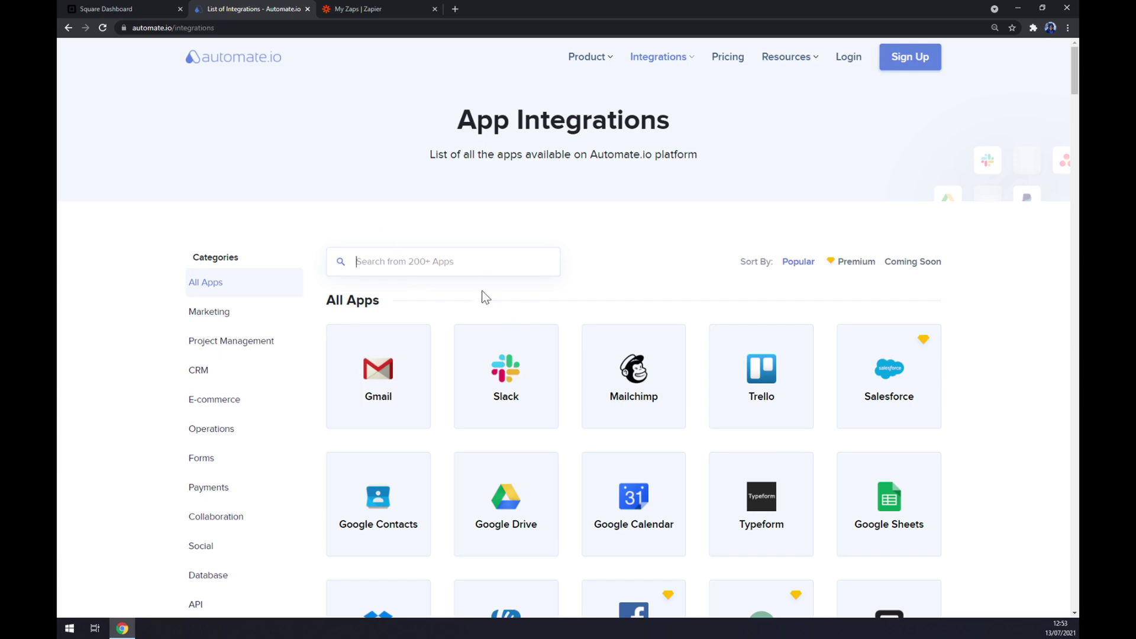
- Search 'square' to open Square, then search 'wor' to open the Square and Wordpress integration page
{"action": "type", "text": "square"}
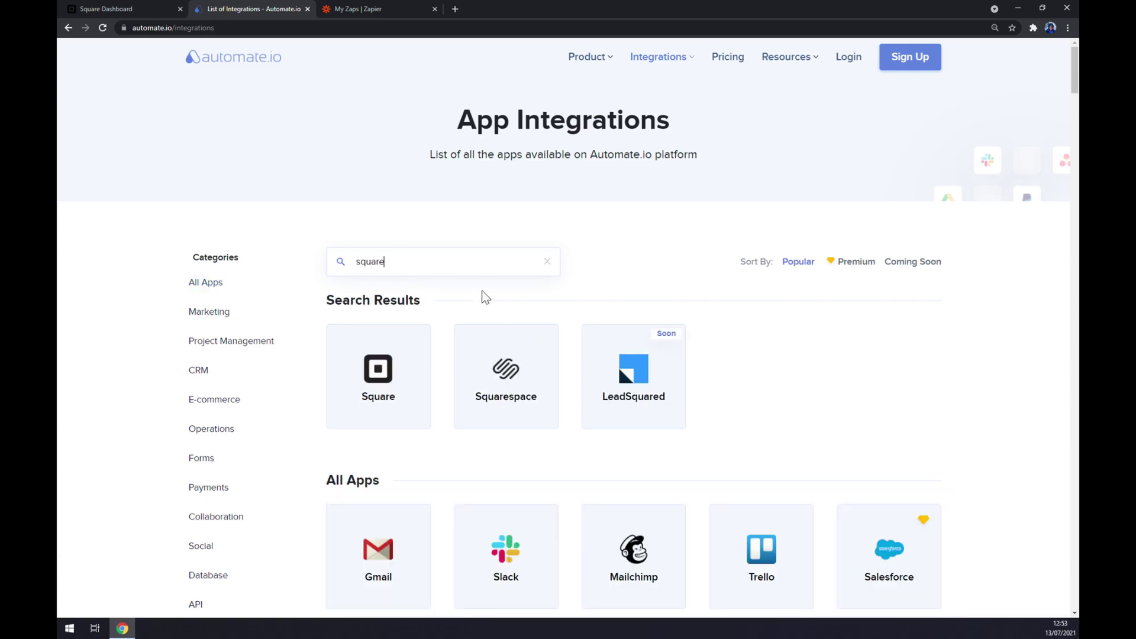
{"action": "left_click", "coordinate": [366, 389]}
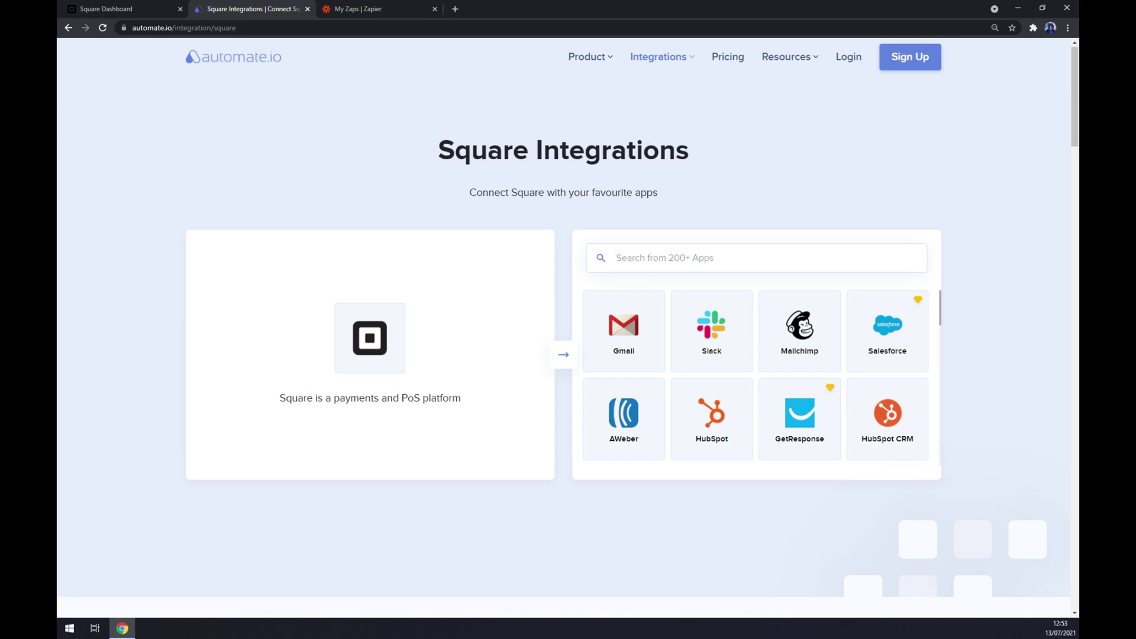
{"action": "type", "text": "wor"}
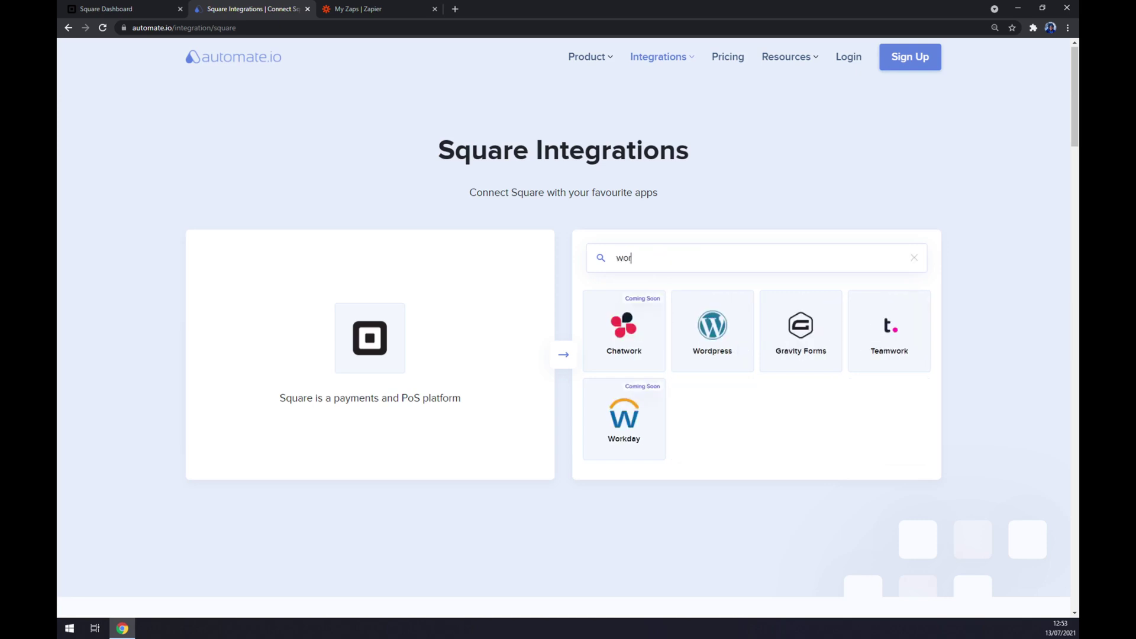
{"action": "left_click", "coordinate": [716, 337]}
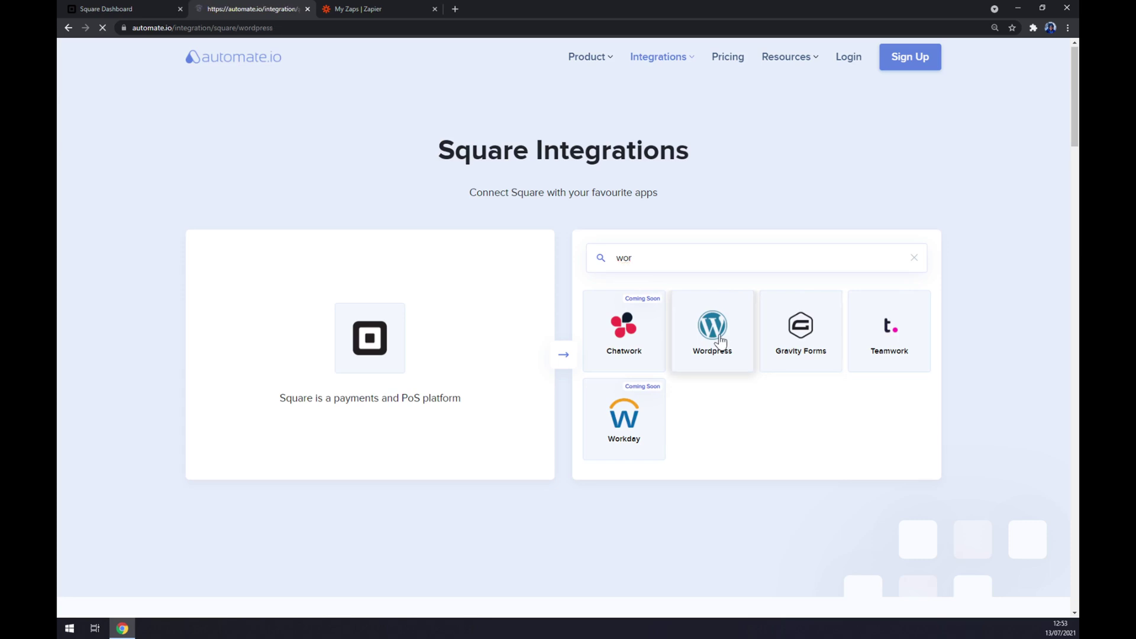
- Scroll down the Square and Wordpress page to the Create your own Integration section
{"action": "scroll", "coordinate": [522, 272], "scroll_direction": "down", "scroll_amount": 7}
{"action": "scroll", "coordinate": [484, 274], "scroll_direction": "up", "scroll_amount": 4}
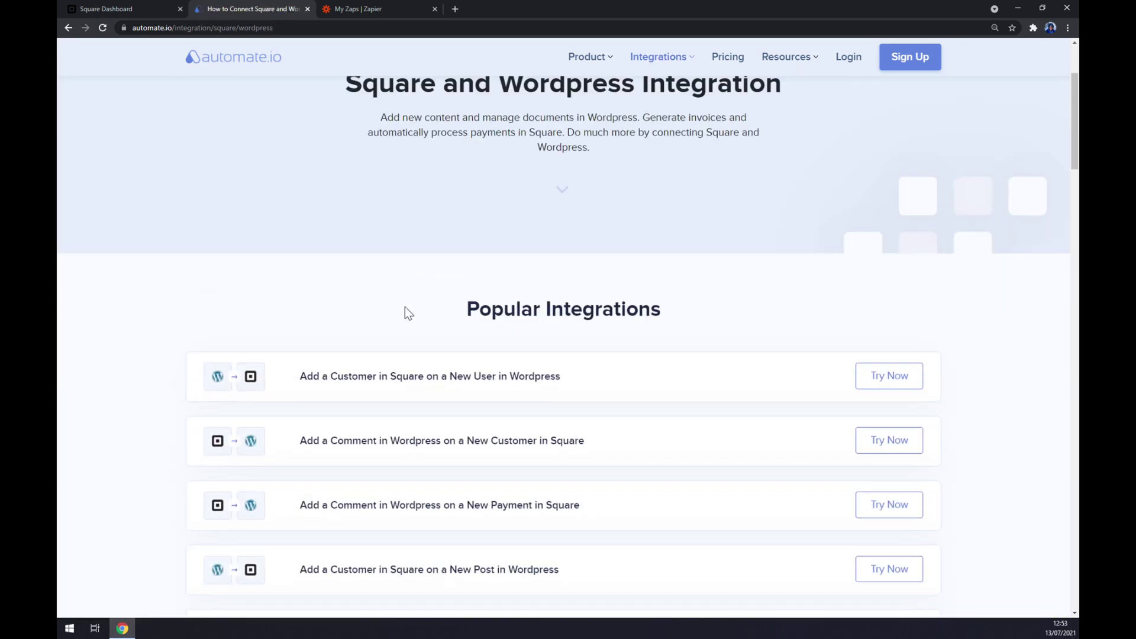
{"action": "left_click_drag", "start_coordinate": [408, 311], "coordinate": [701, 322]}
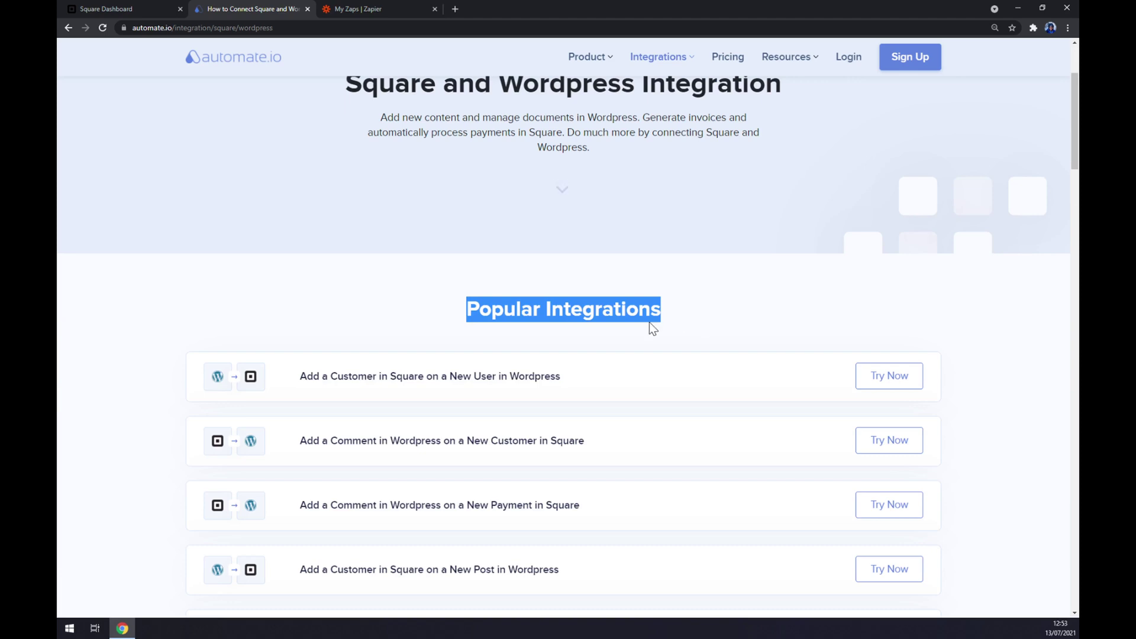
{"action": "scroll", "coordinate": [648, 322], "scroll_direction": "down", "scroll_amount": 4}
{"action": "scroll", "coordinate": [648, 321], "scroll_direction": "down", "scroll_amount": 2}
{"action": "scroll", "coordinate": [647, 319], "scroll_direction": "down", "scroll_amount": 4}
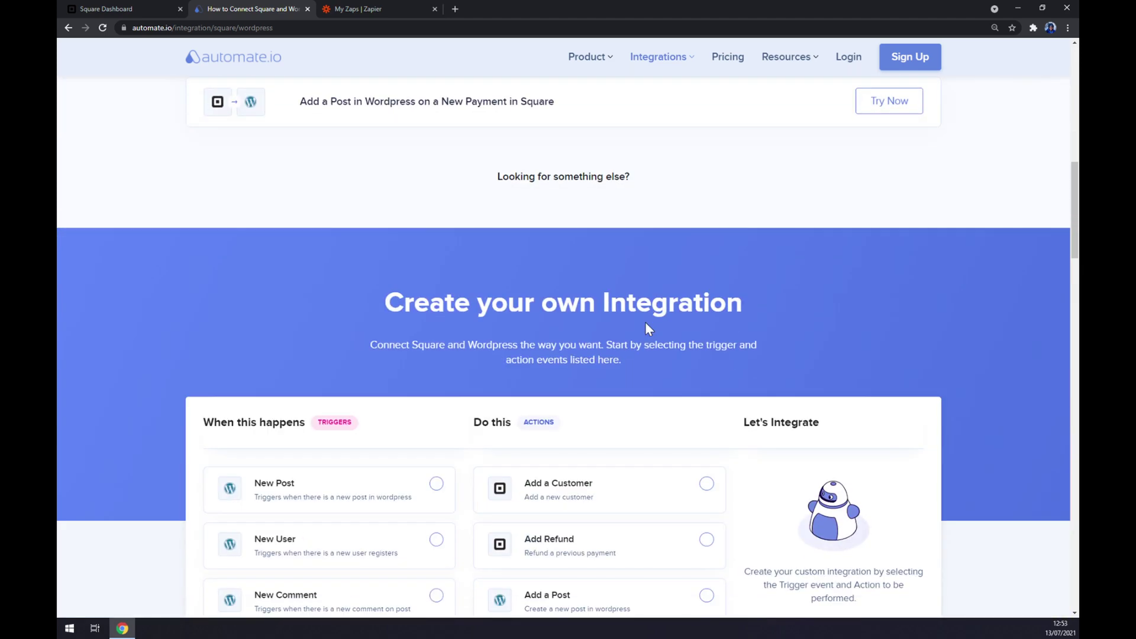
- Select New Customer as trigger and Add a Post as action, then switch to Zapier's My Zaps tab
{"action": "left_click_drag", "start_coordinate": [407, 318], "coordinate": [678, 311]}
{"action": "left_click", "coordinate": [655, 325]}
{"action": "scroll", "coordinate": [176, 379], "scroll_direction": "down", "scroll_amount": 4}
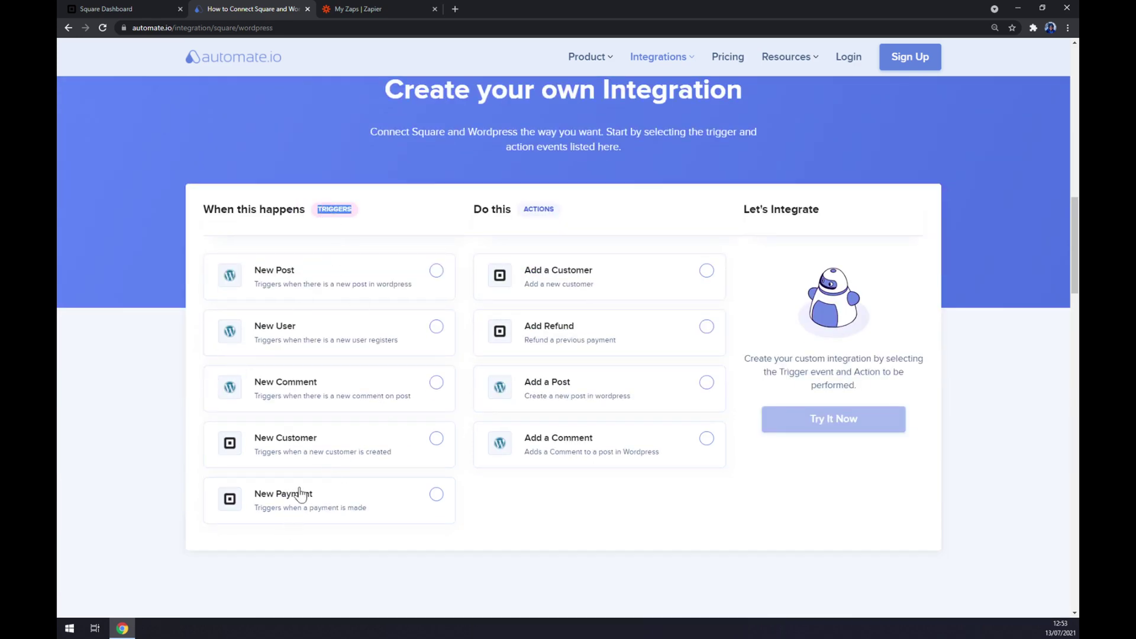
{"action": "left_click", "coordinate": [405, 442]}
{"action": "left_click", "coordinate": [600, 409]}
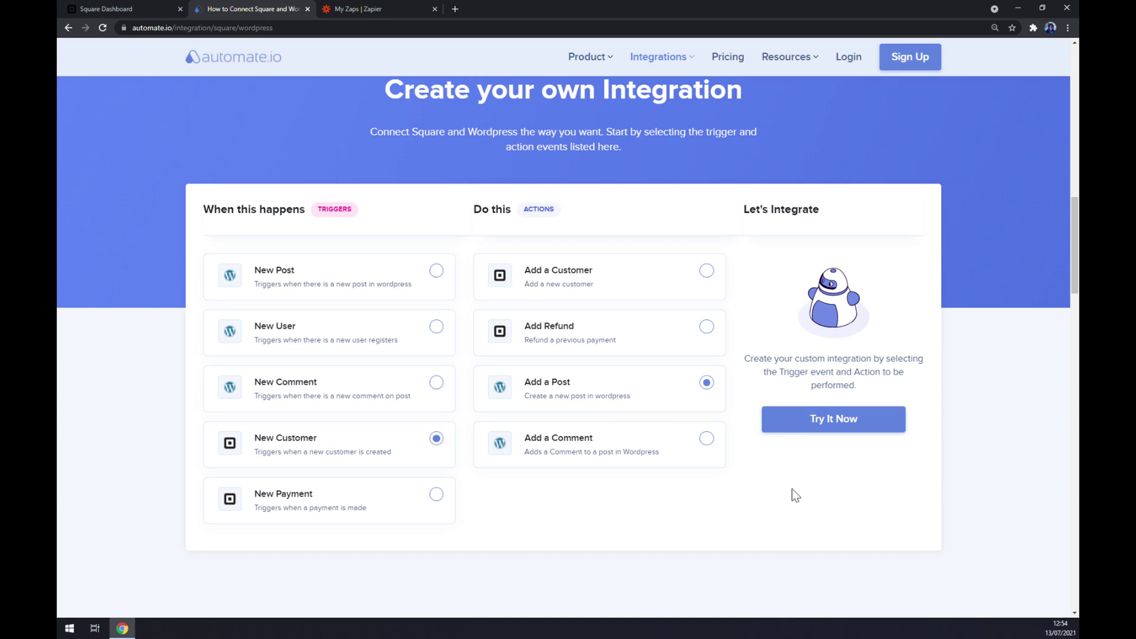
{"action": "left_click", "coordinate": [344, 7]}
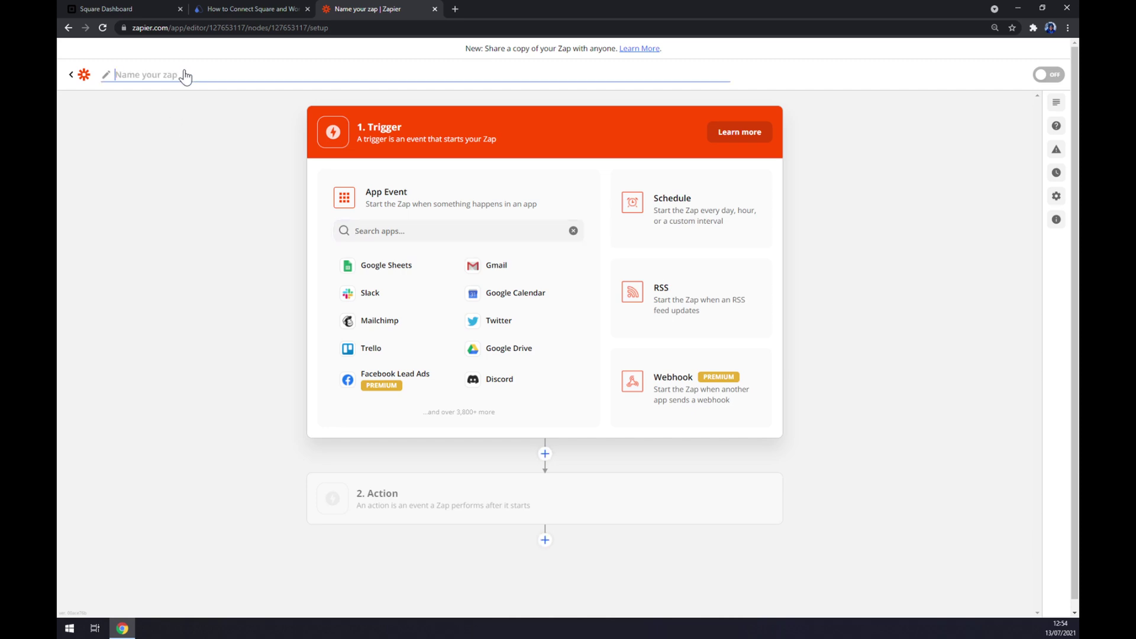
- Name the zap 'square to wordpress' and pick Square as its trigger app
{"action": "type", "text": "square to wordpress"}
{"action": "key", "text": "Return"}
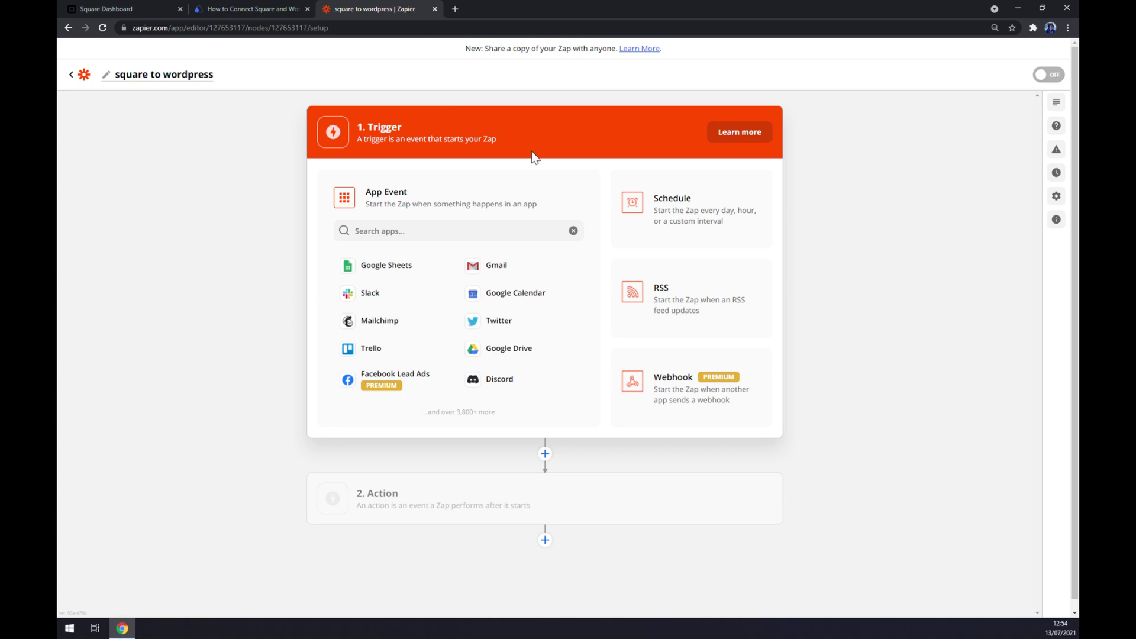
{"action": "left_click_drag", "start_coordinate": [532, 155], "coordinate": [369, 127]}
{"action": "left_click", "coordinate": [355, 230]}
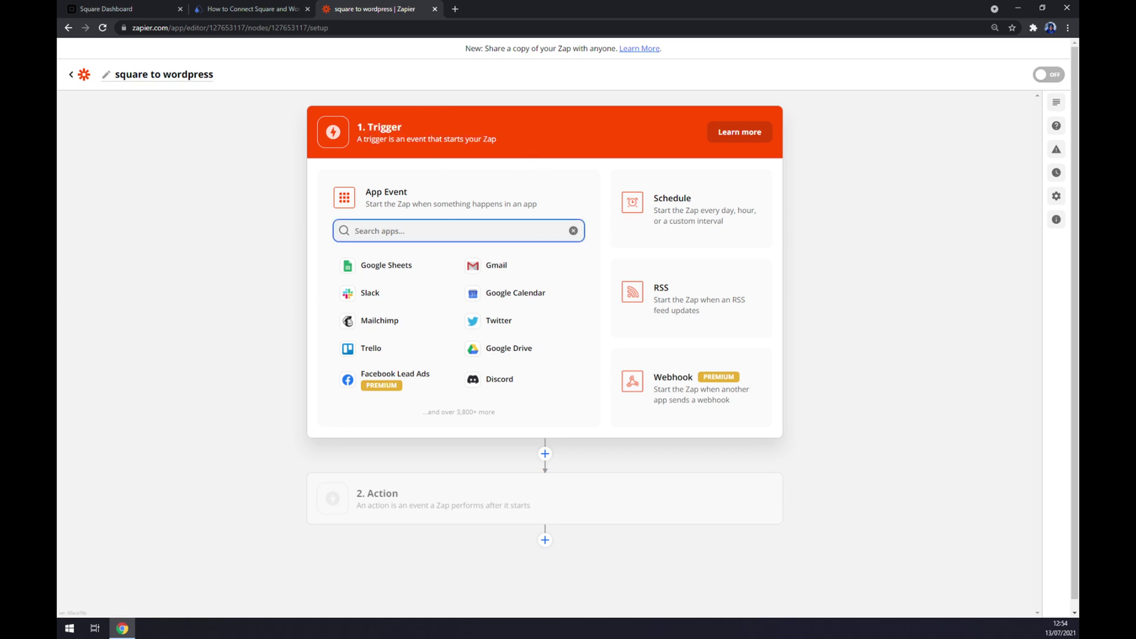
{"action": "type", "text": "square"}
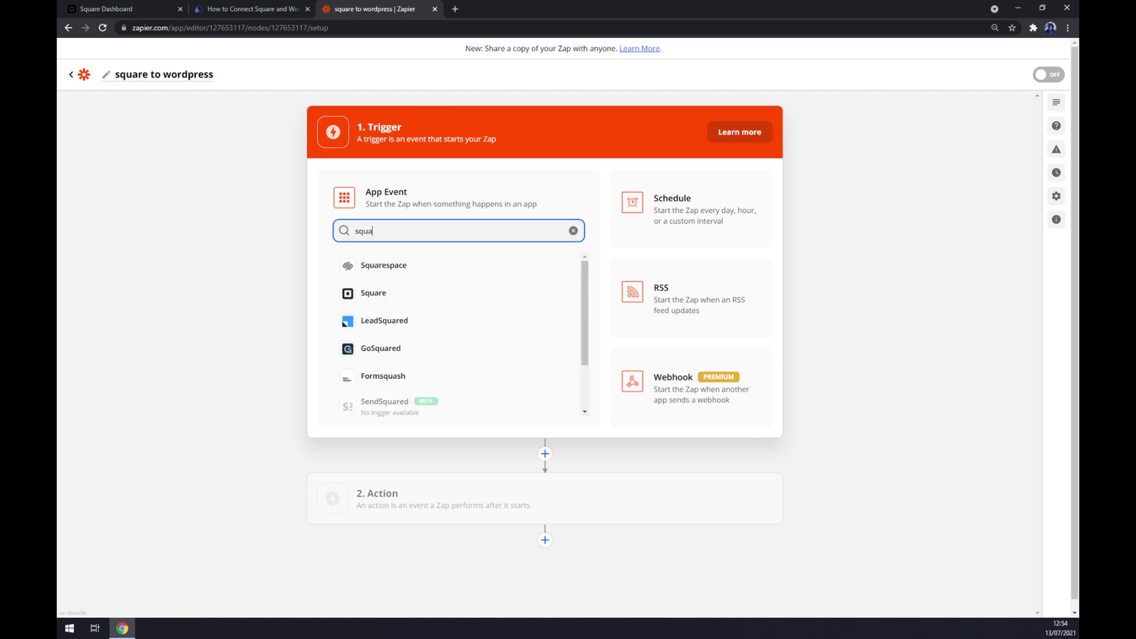
{"action": "left_click", "coordinate": [378, 278]}
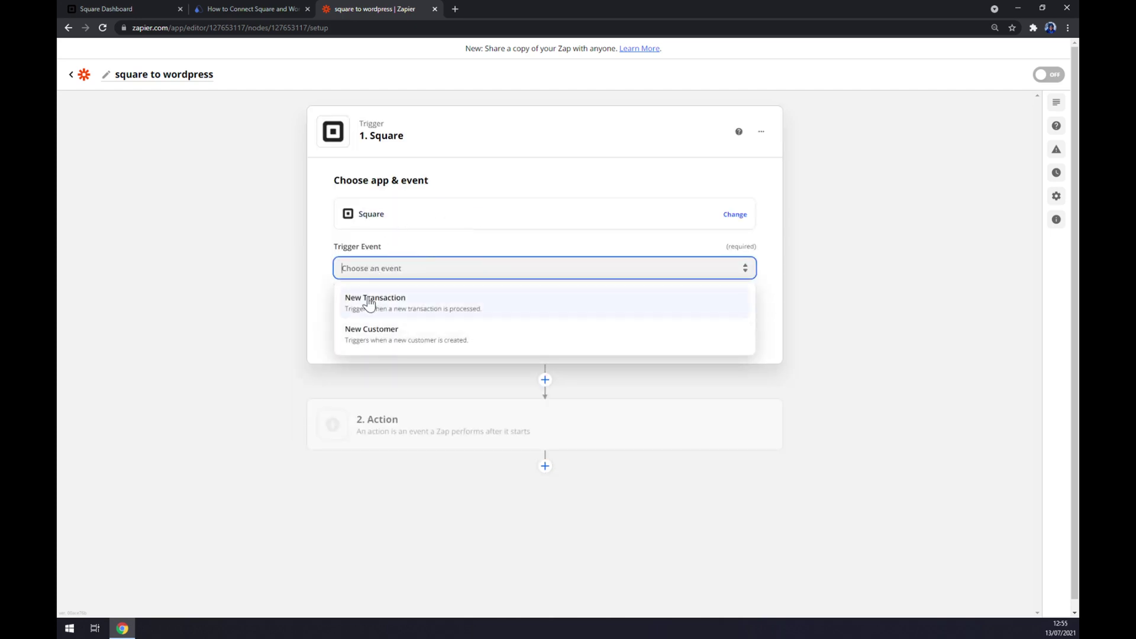
- Choose New Transaction as the Square trigger event and select the connected Square account
{"action": "left_click", "coordinate": [402, 312]}
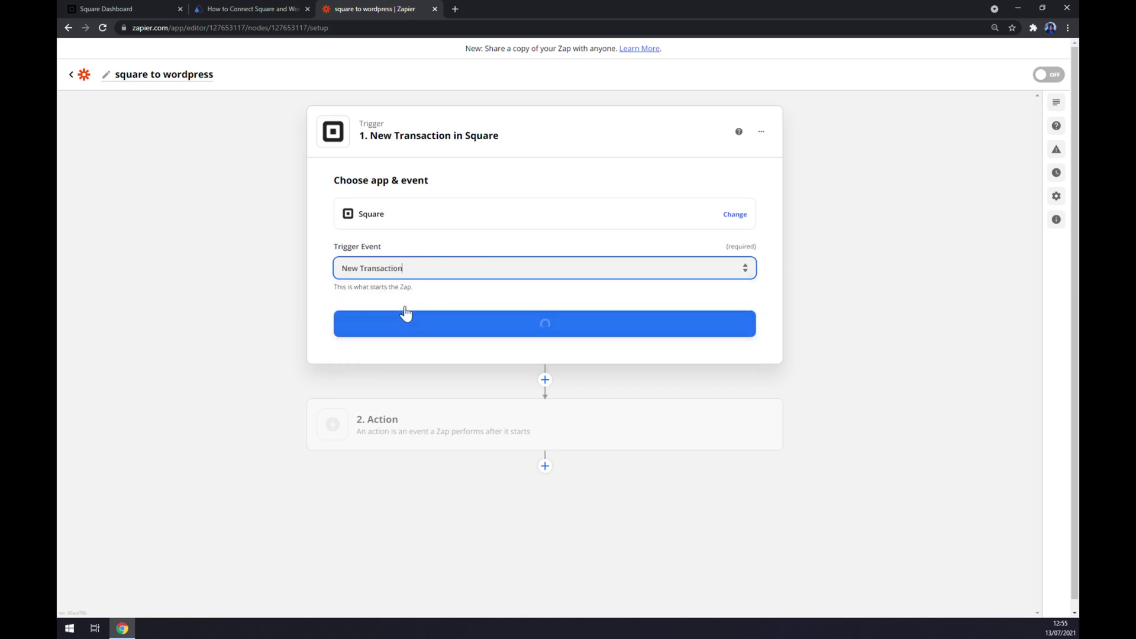
{"action": "left_click", "coordinate": [443, 324]}
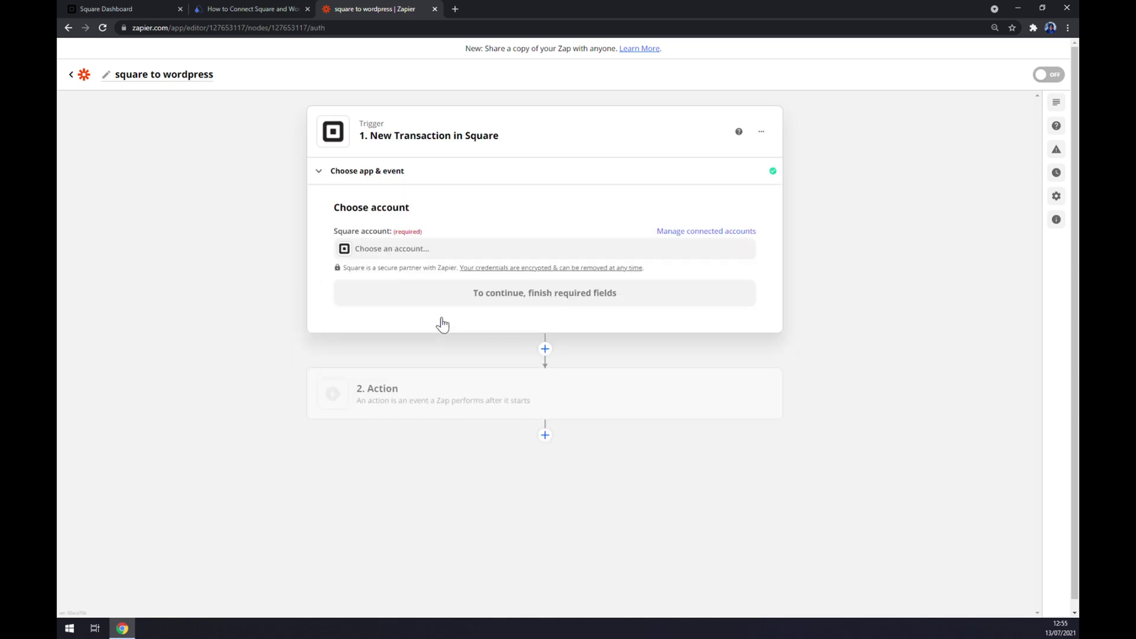
{"action": "left_click", "coordinate": [382, 255]}
{"action": "left_click", "coordinate": [405, 340]}
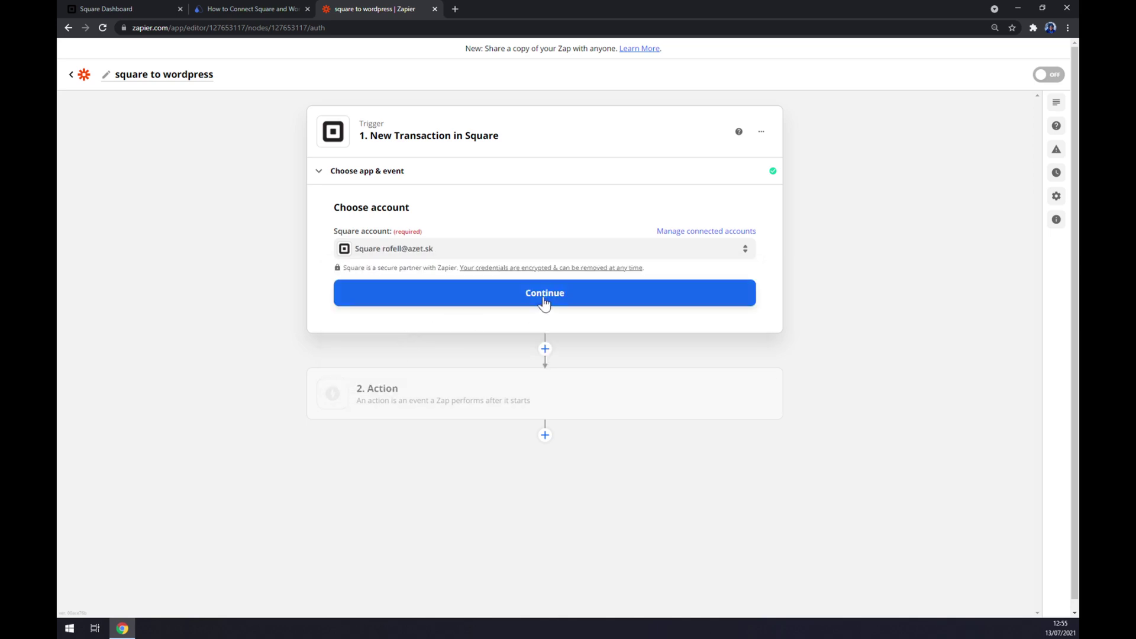
{"action": "left_click", "coordinate": [545, 302]}
- Set the trigger Location to MStone and move on to the Action step
{"action": "left_click", "coordinate": [428, 273]}
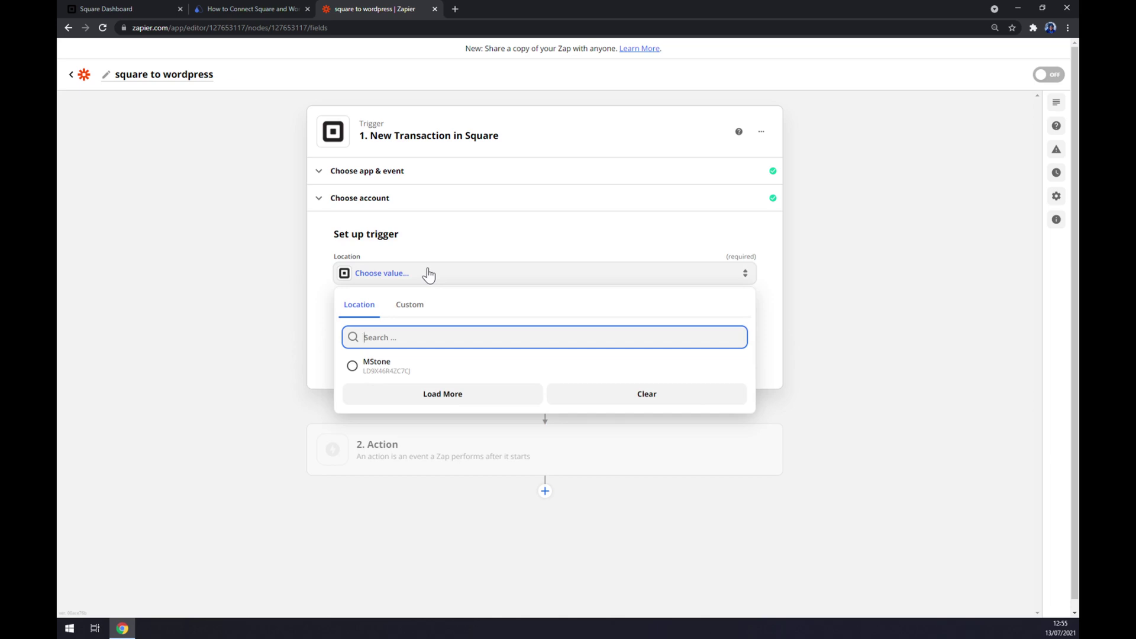
{"action": "left_click", "coordinate": [423, 367]}
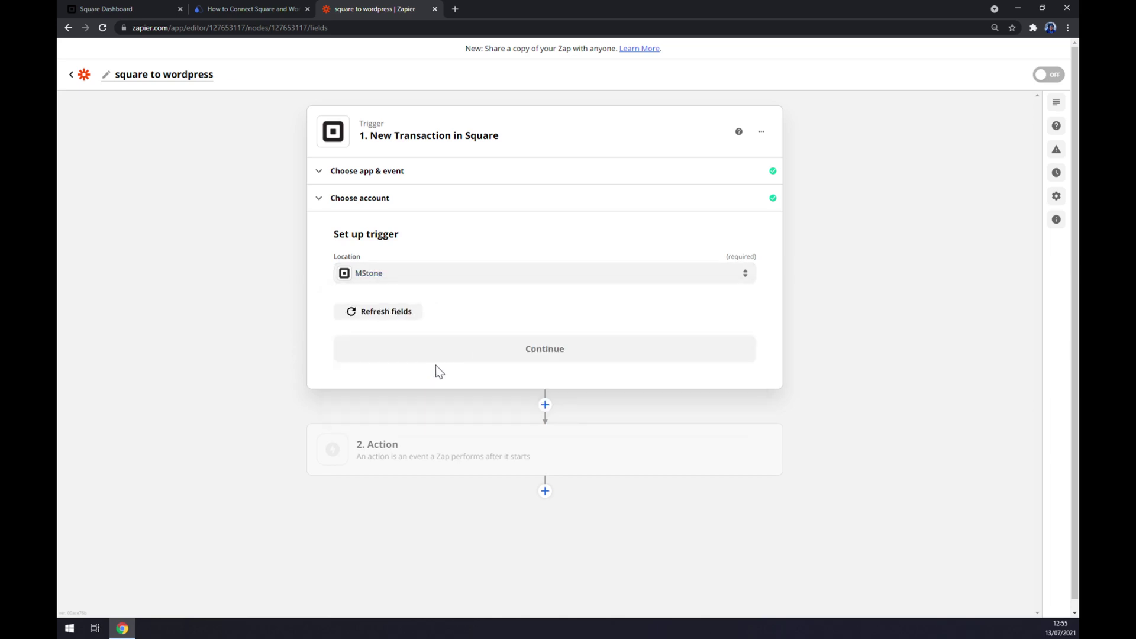
{"action": "left_click", "coordinate": [477, 362]}
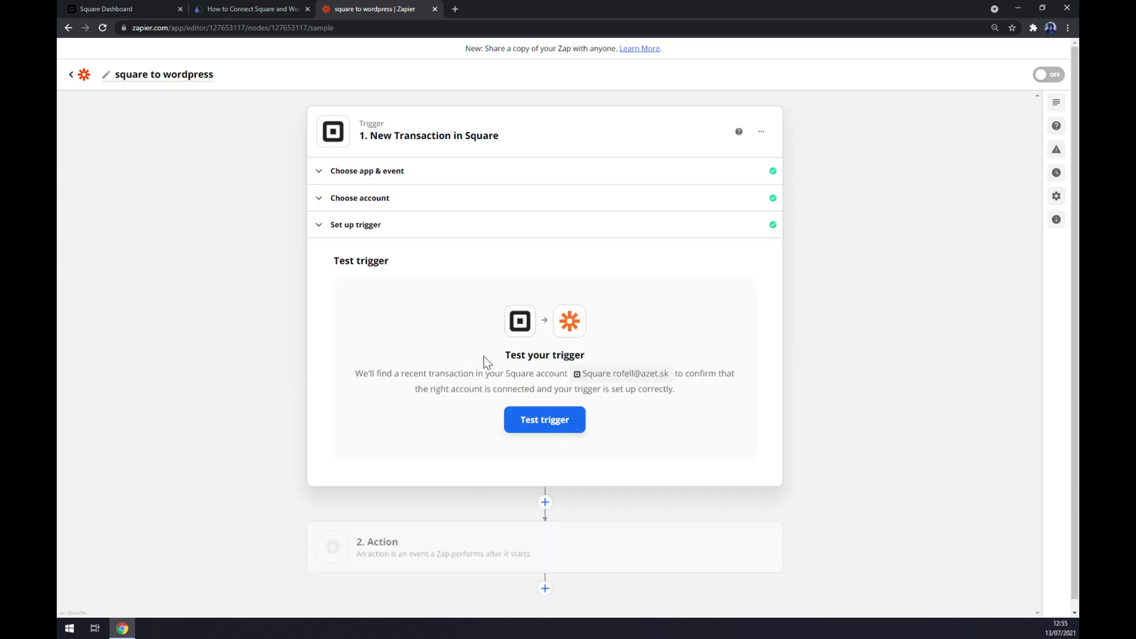
{"action": "left_click", "coordinate": [436, 540]}
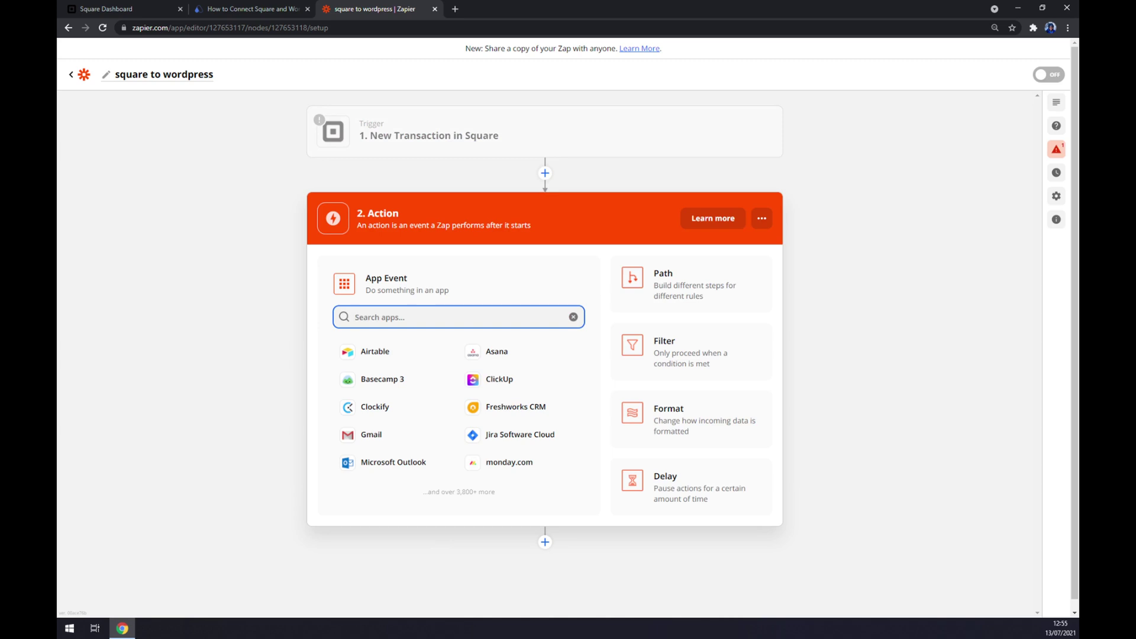
- Make the action WordPress with the Create Post event and continue to the WordPress sign-in
{"action": "type", "text": "wor"}
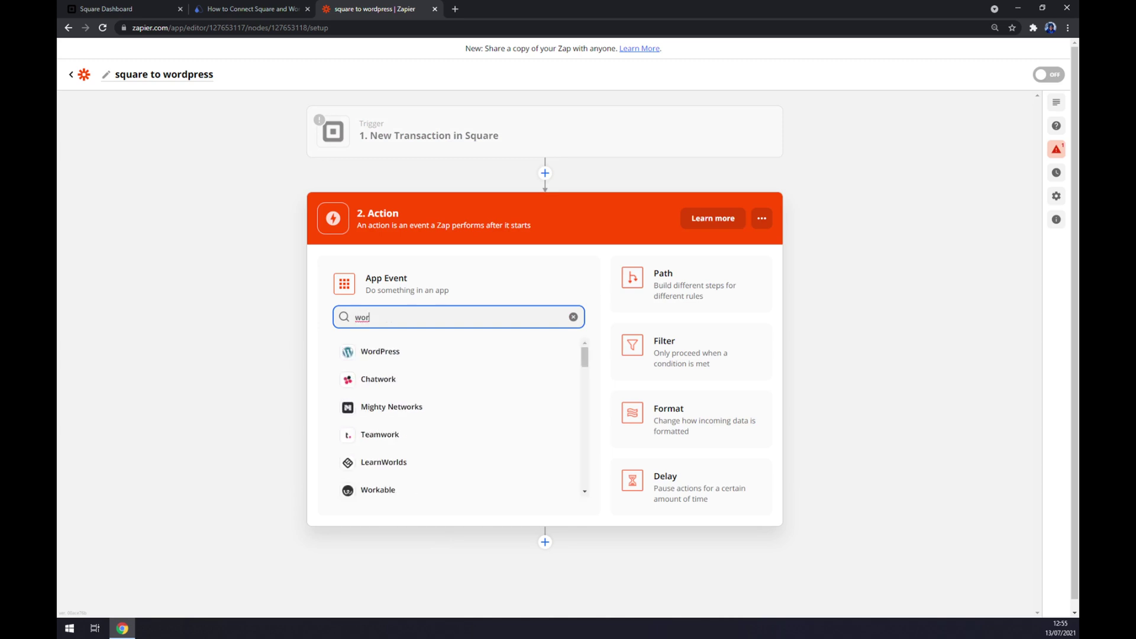
{"action": "left_click", "coordinate": [385, 352]}
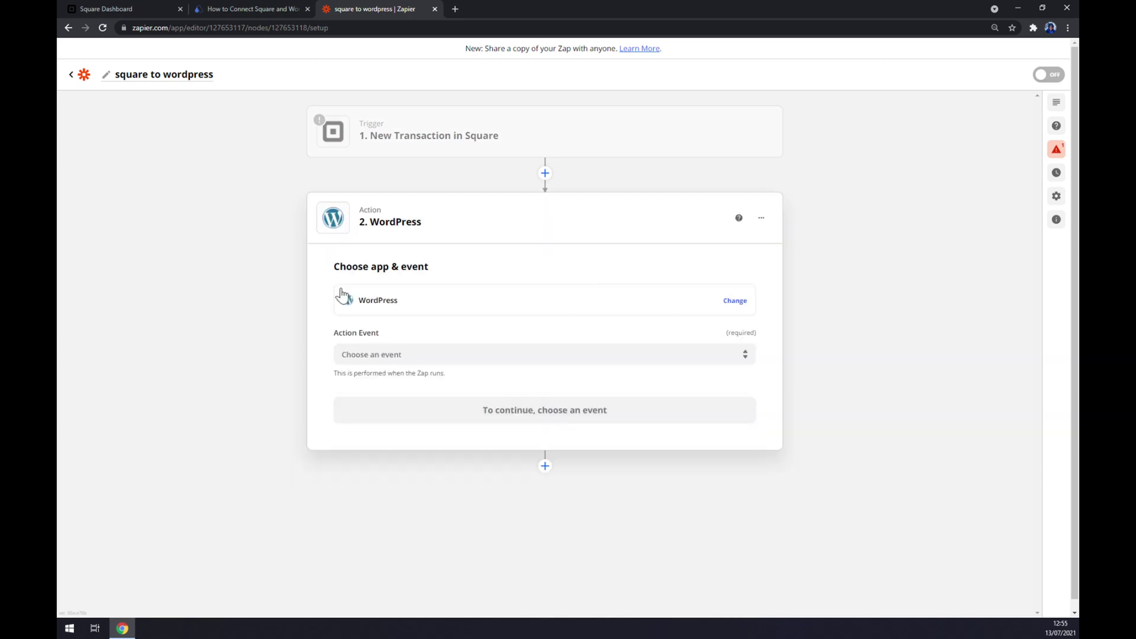
{"action": "left_click", "coordinate": [385, 354]}
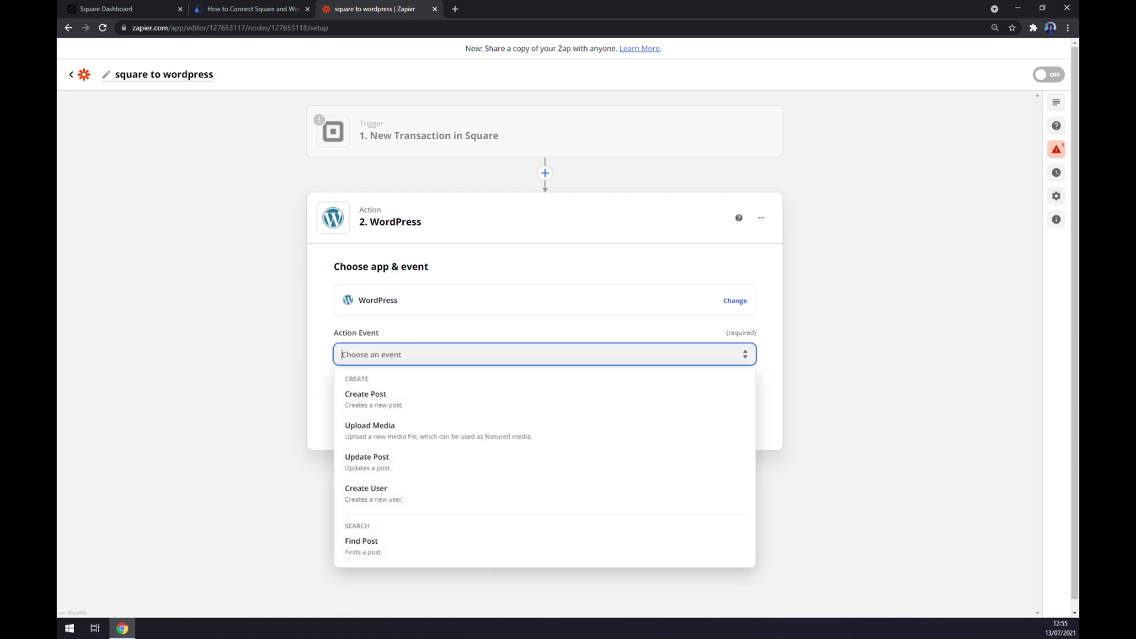
{"action": "left_click", "coordinate": [413, 403]}
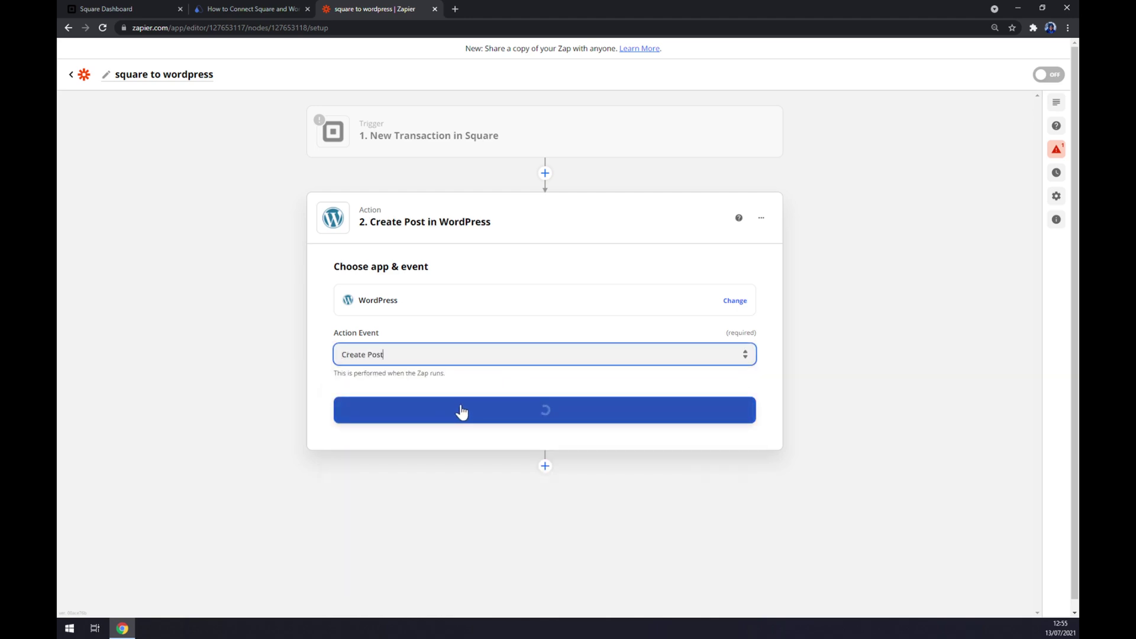
{"action": "left_click", "coordinate": [520, 416]}
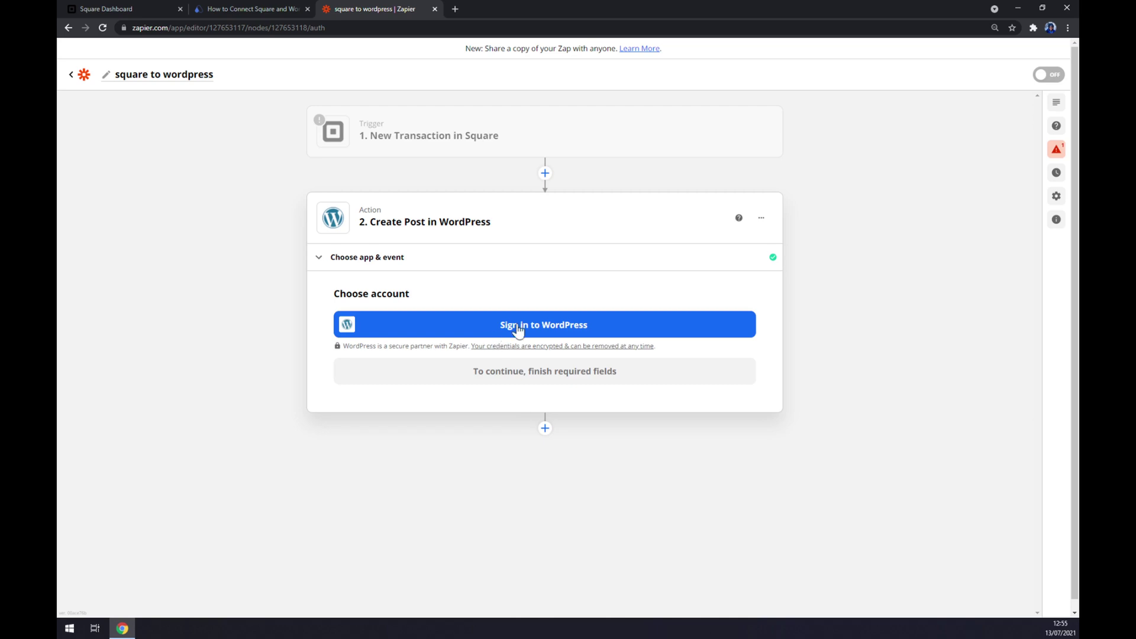